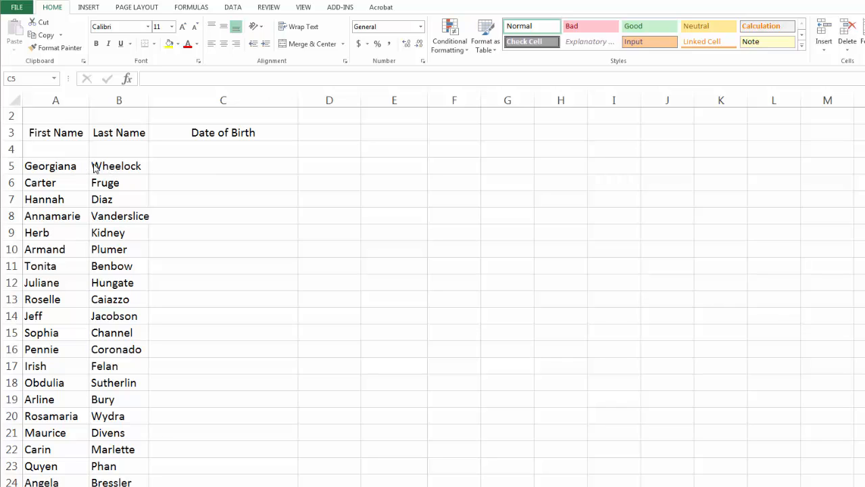
- Begin a RANDBETWEEN formula in cell C5 with DATE(1970, 1, 1) as the lower bound
click(184, 163)
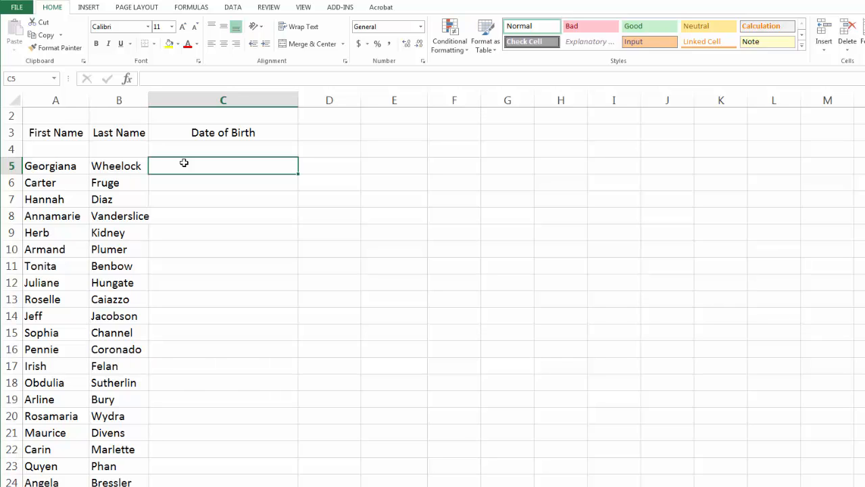
text(=)
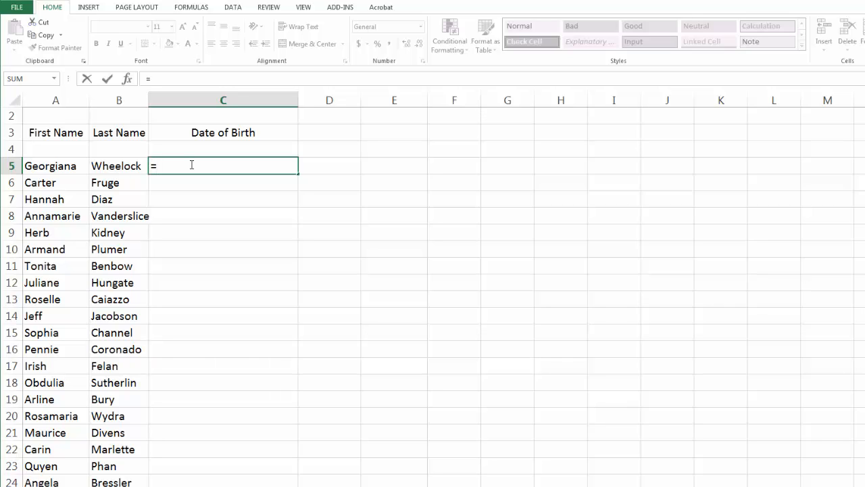
text(r)
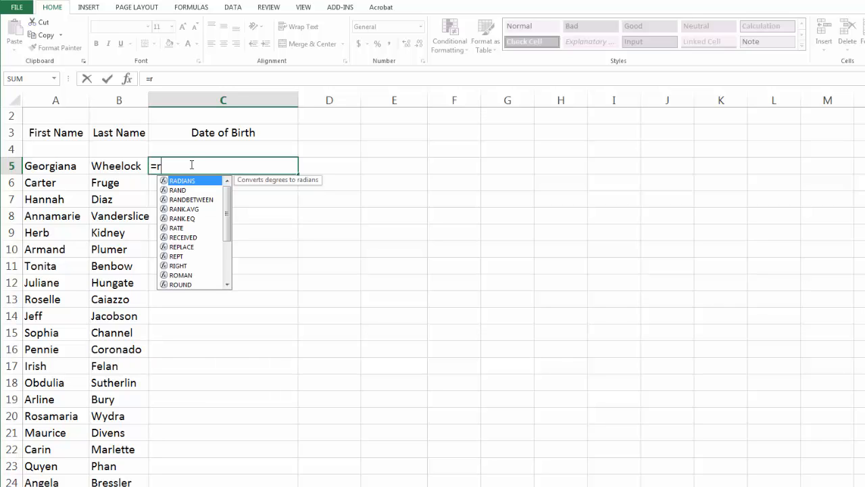
text(an)
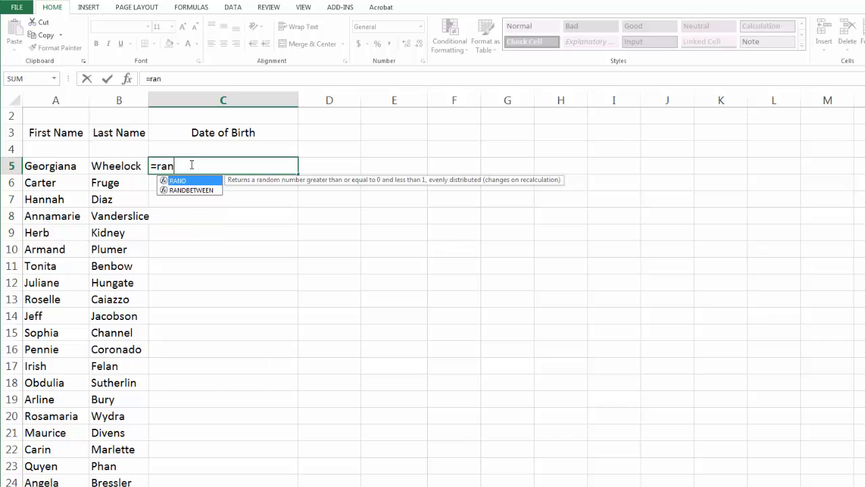
text(dbetwee)
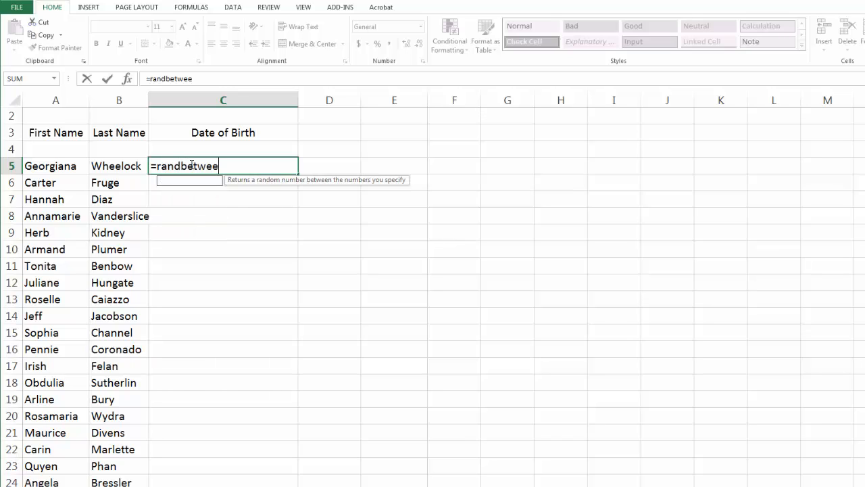
text(n(date)
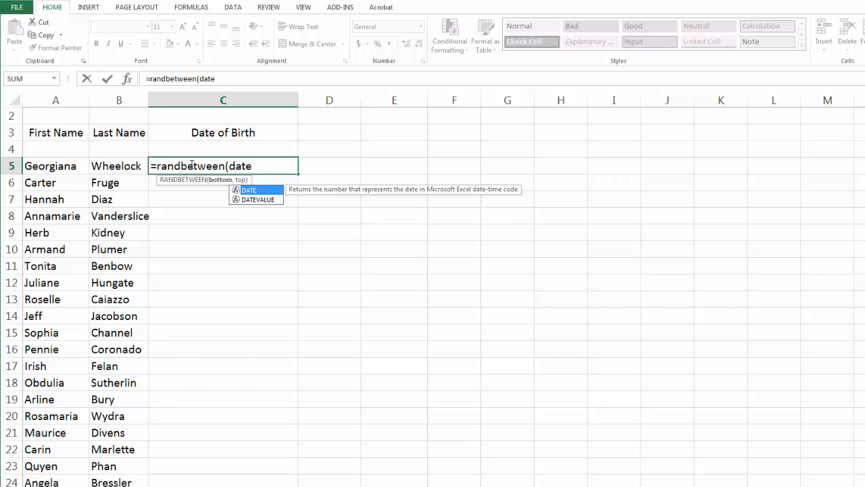
text(()
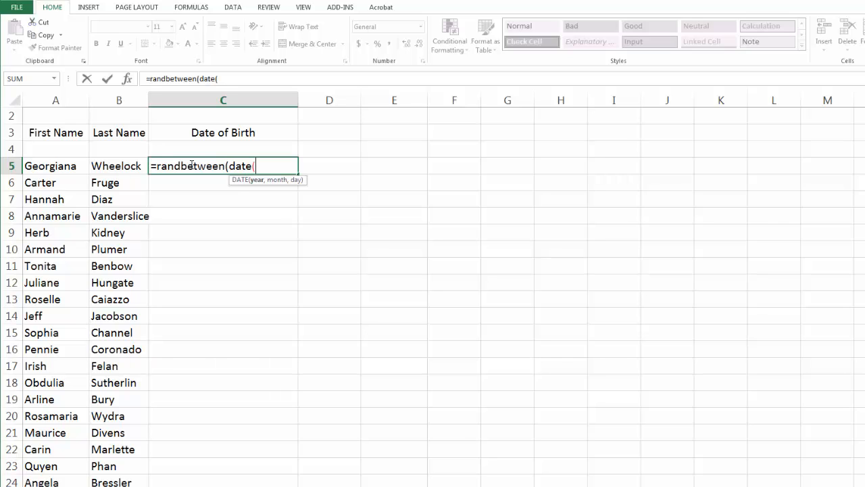
text(1)
text(9)
text(670)
key(BackSpace)
key(BackSpace)
key(BackSpace)
text(70,)
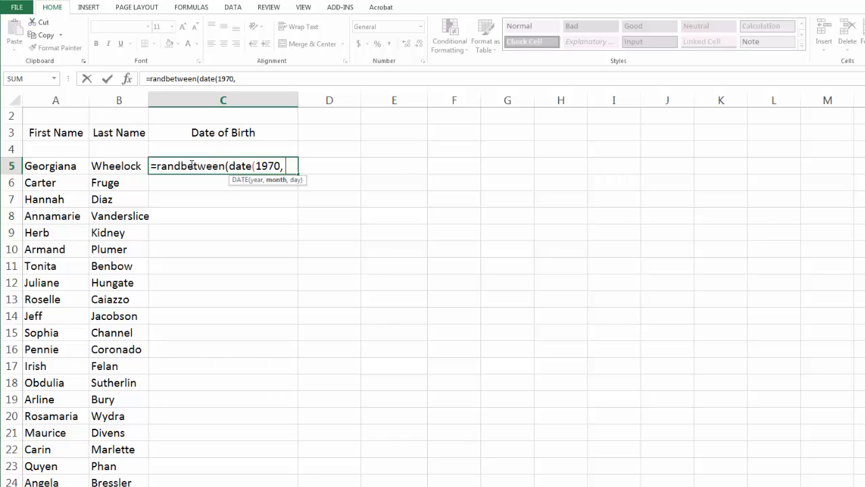
text( 1, 1), )
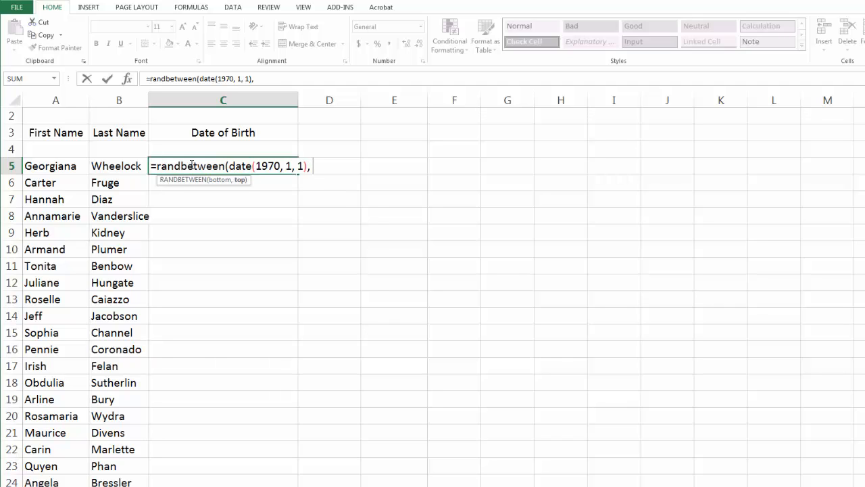
- Complete the C5 formula with DATE(2013, 12, 31) as the upper bound and enter it
text(date()
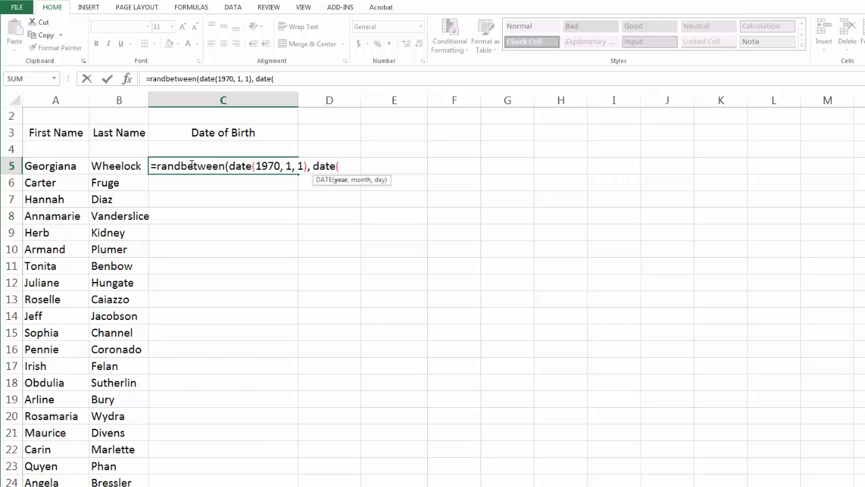
text(2013,)
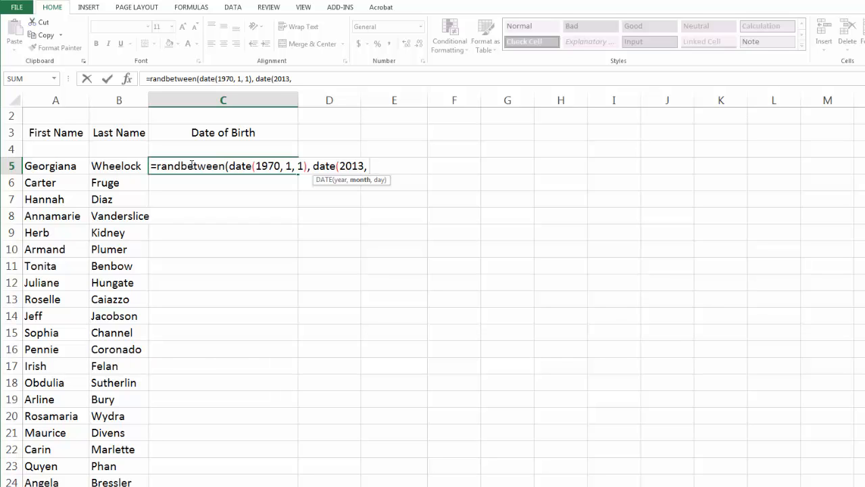
text(12, 31)
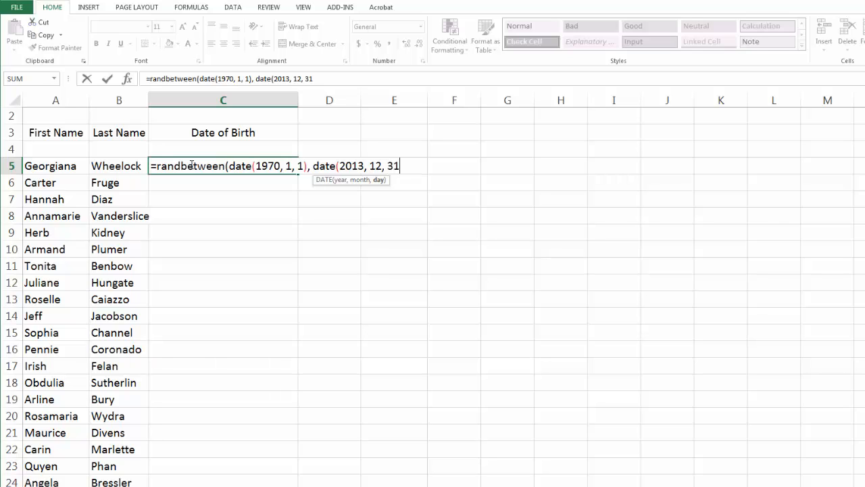
text())
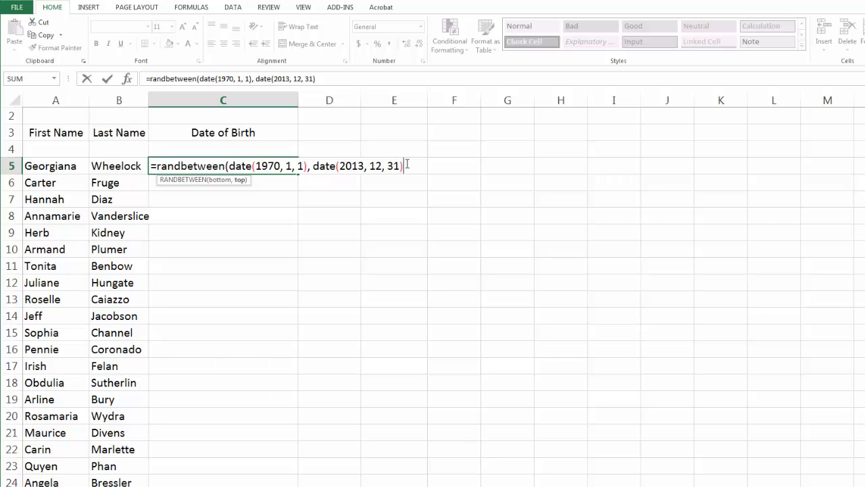
text())
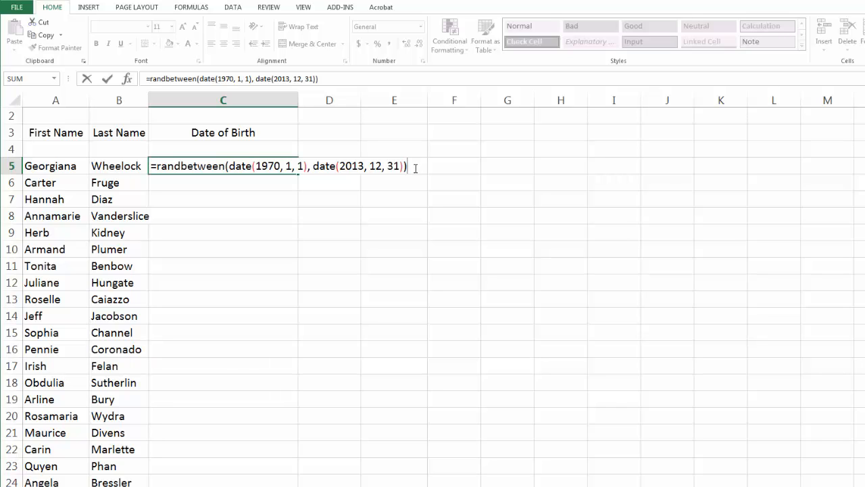
key(Return)
- Fill the random date formula from C5 down the Date of Birth column alongside the listed names
click(280, 168)
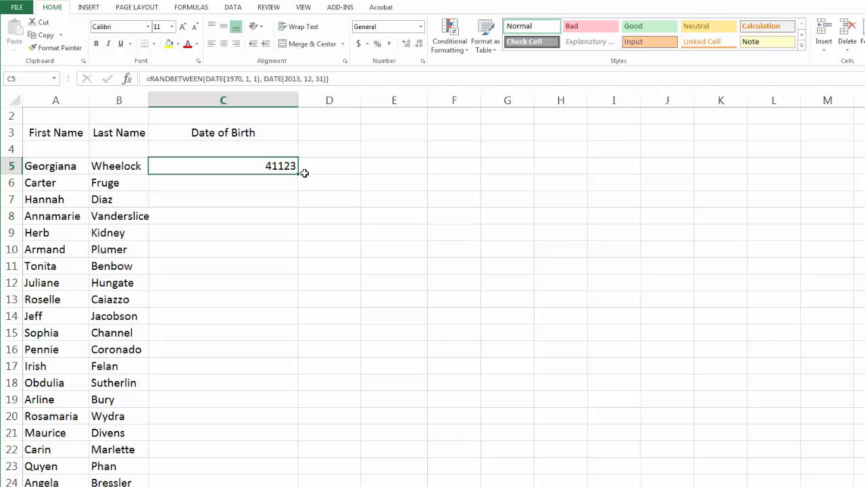
drag(299, 173, 273, 485)
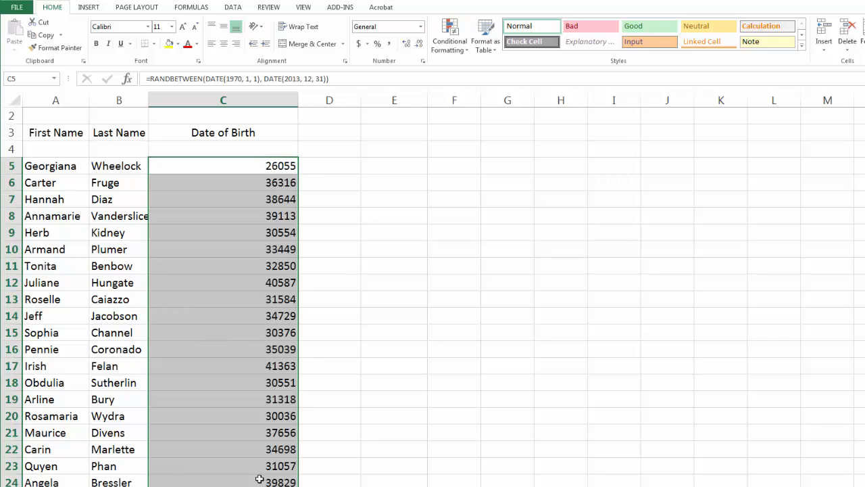
click(278, 167)
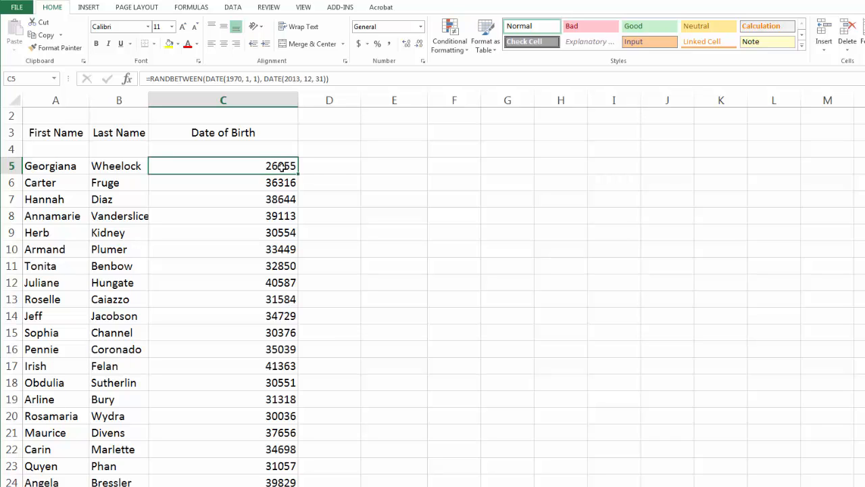
drag(282, 167, 284, 483)
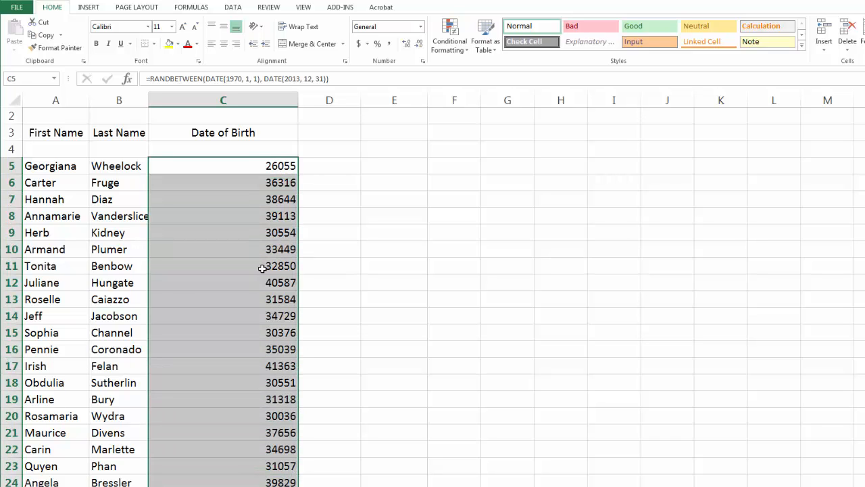
- Replace the formula in cell C5 with the number 1
click(271, 167)
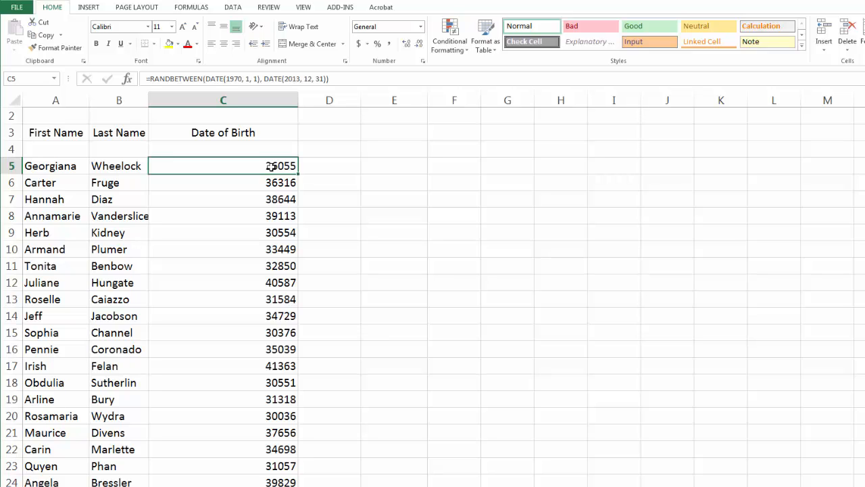
key(BackSpace)
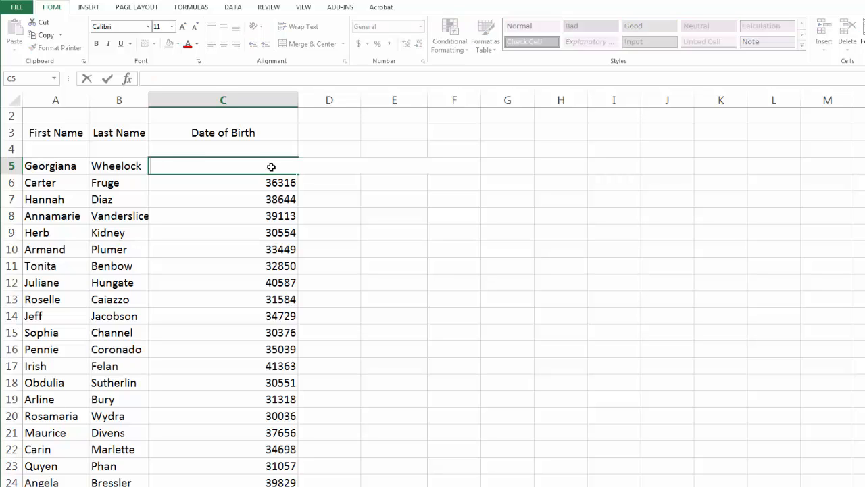
text(1)
key(Return)
click(271, 167)
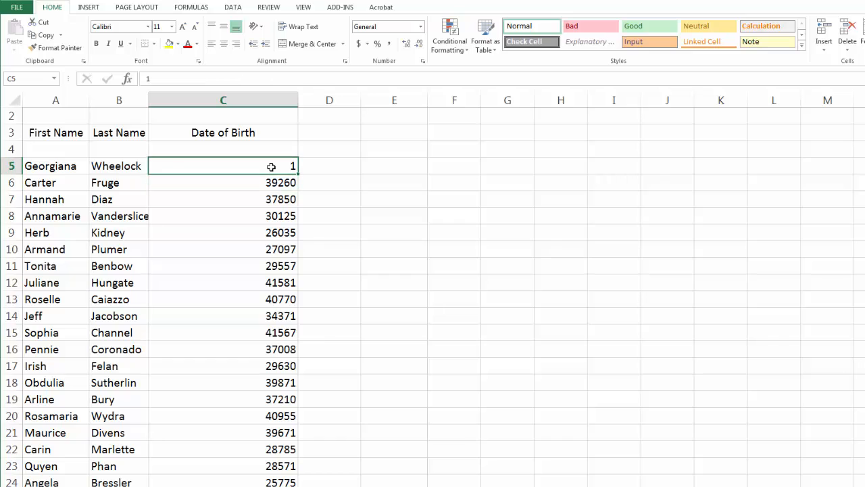
- Format the Date of Birth cells from C5 downward as dates in the "March 14, 2012" style
drag(271, 166, 278, 483)
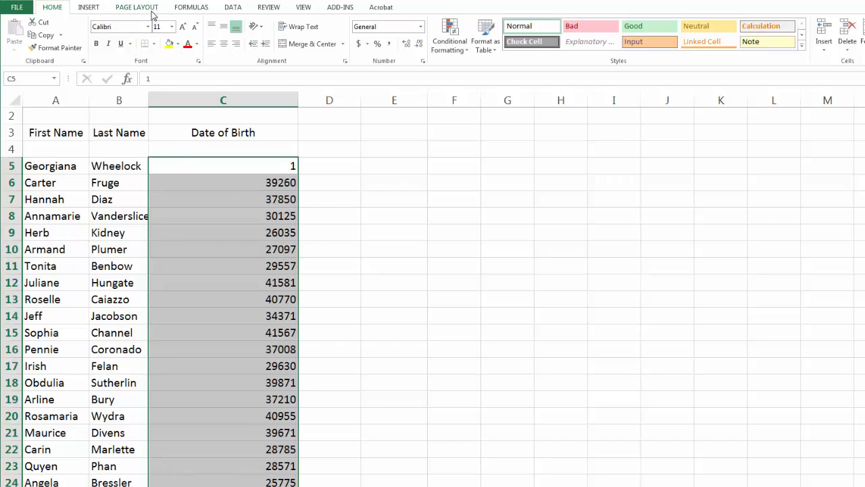
click(424, 61)
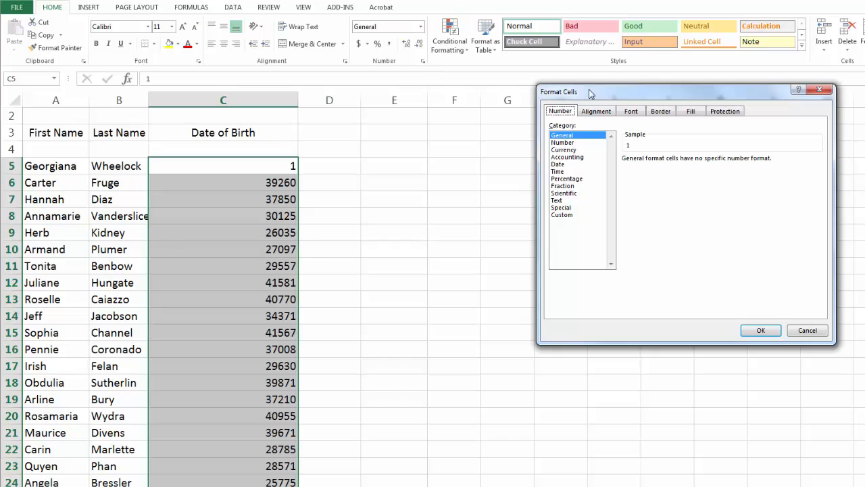
drag(592, 92, 496, 97)
click(473, 169)
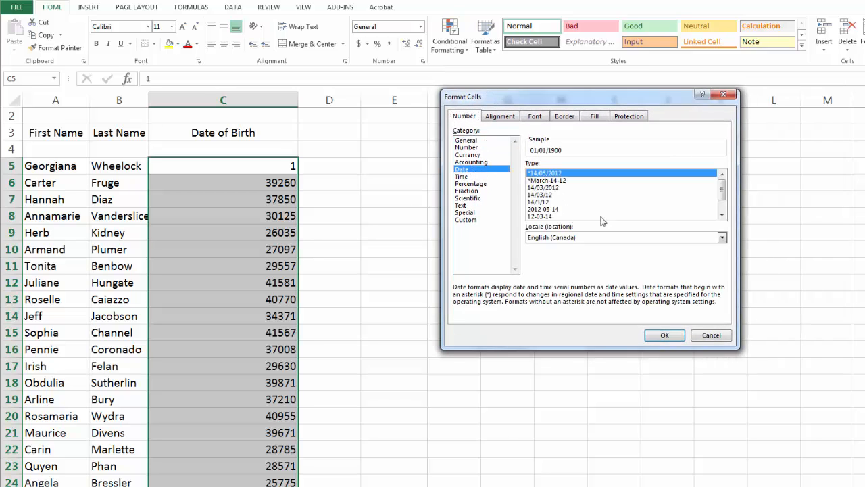
click(722, 215)
click(721, 215)
click(722, 215)
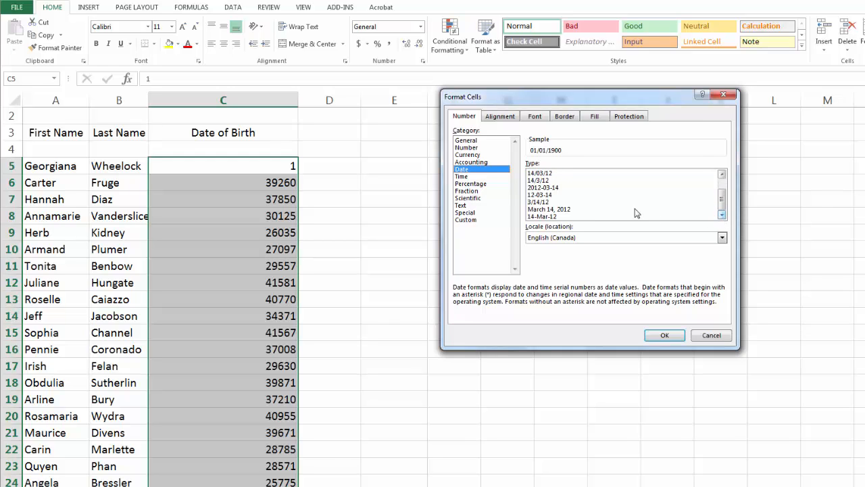
click(571, 210)
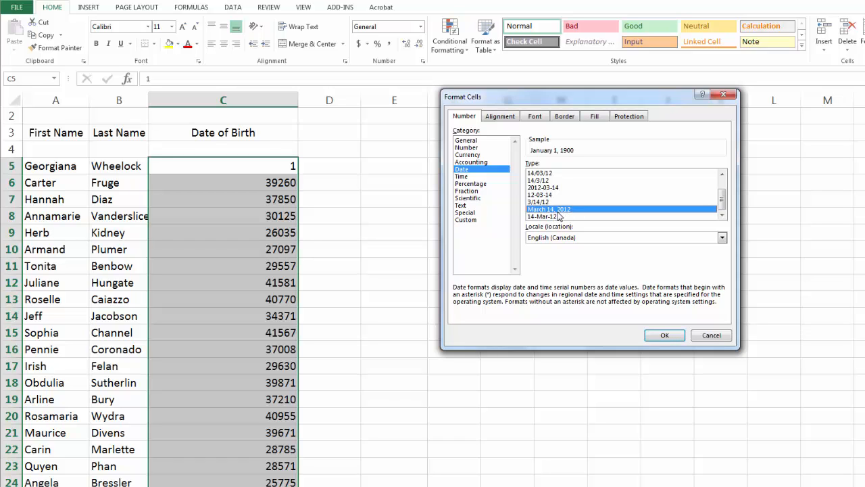
click(662, 334)
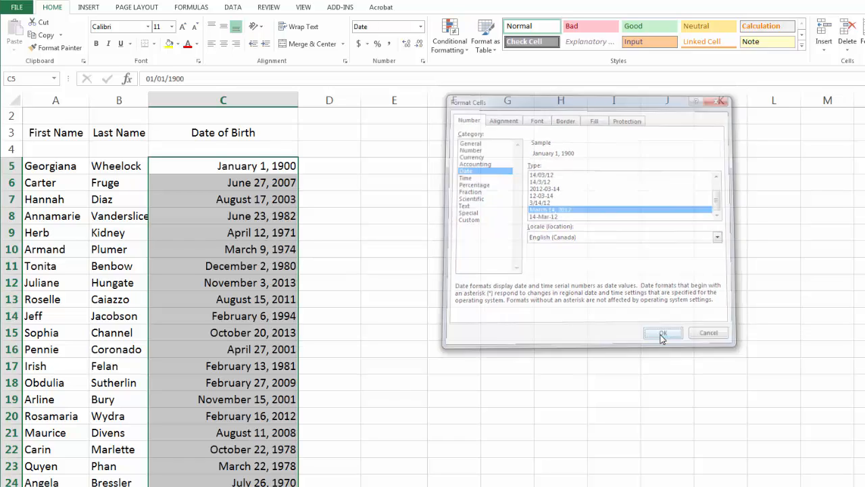
- Replace the last two digits of the year in cell C5's date of birth
click(278, 166)
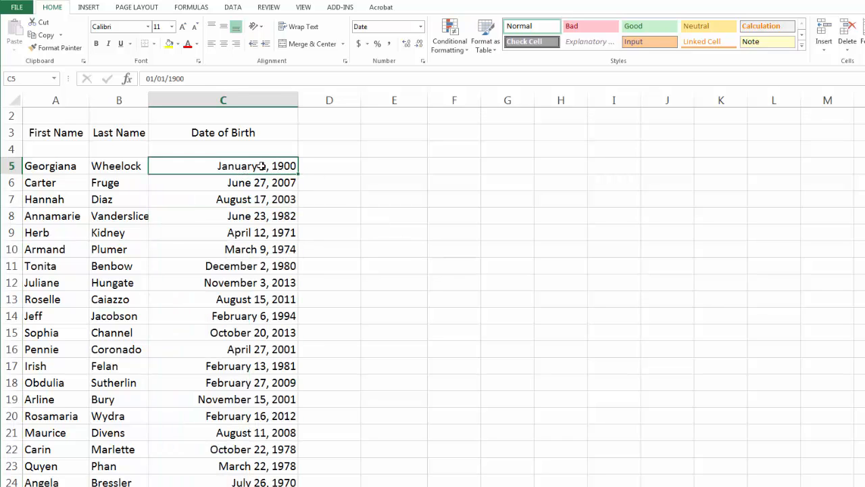
double_click(284, 165)
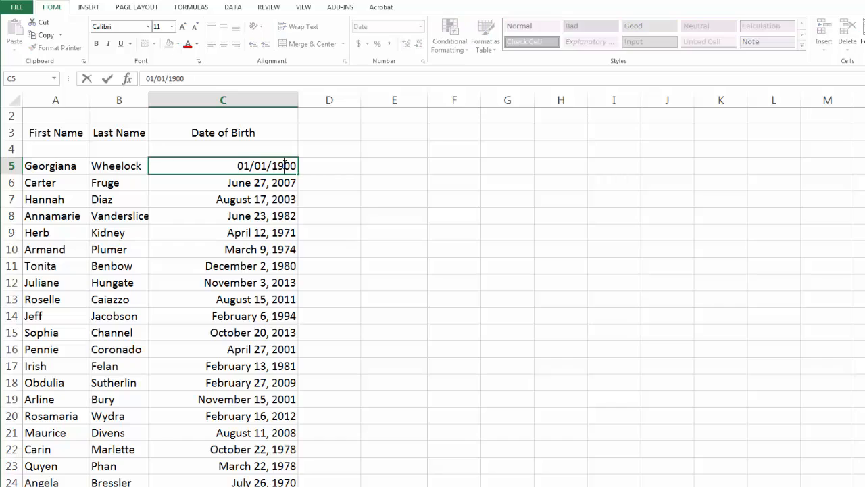
drag(284, 164, 297, 169)
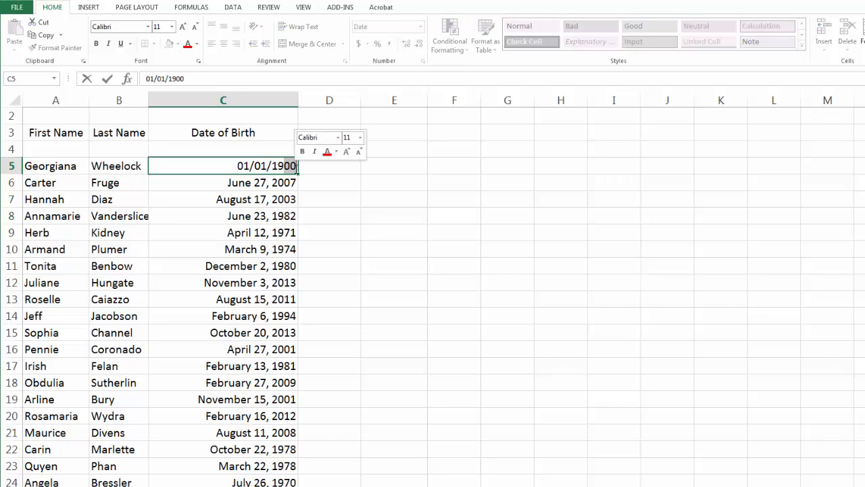
text(7)
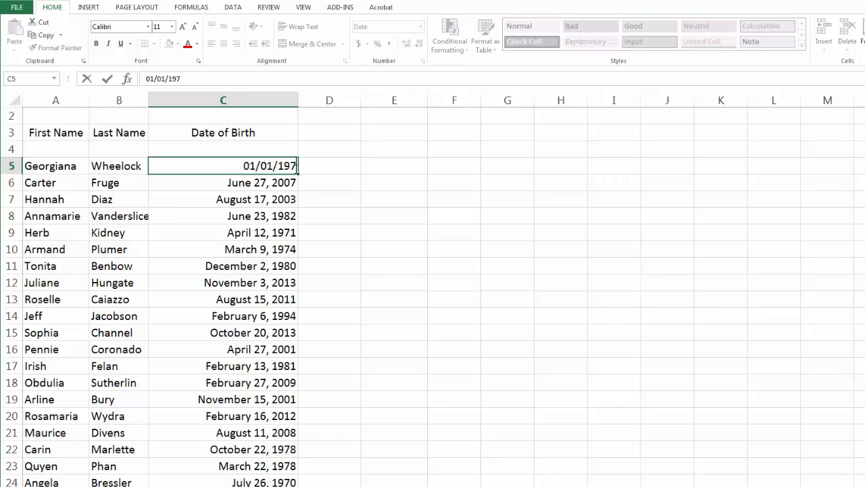
text(6)
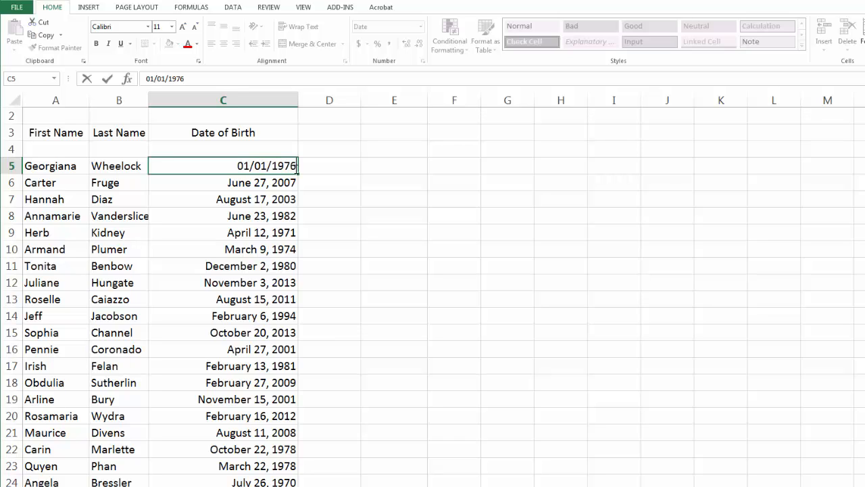
key(Return)
click(279, 166)
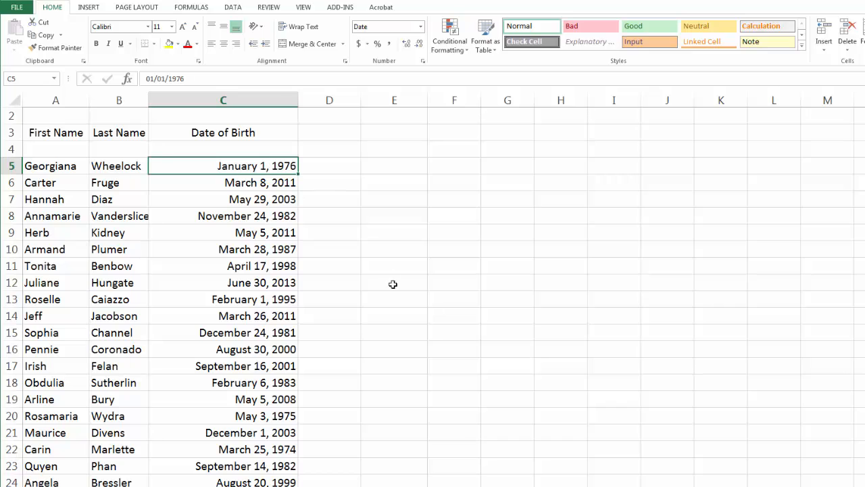
- Examine the formulas behind the dates in several Date of Birth cells between C6 and C14
click(267, 182)
click(264, 210)
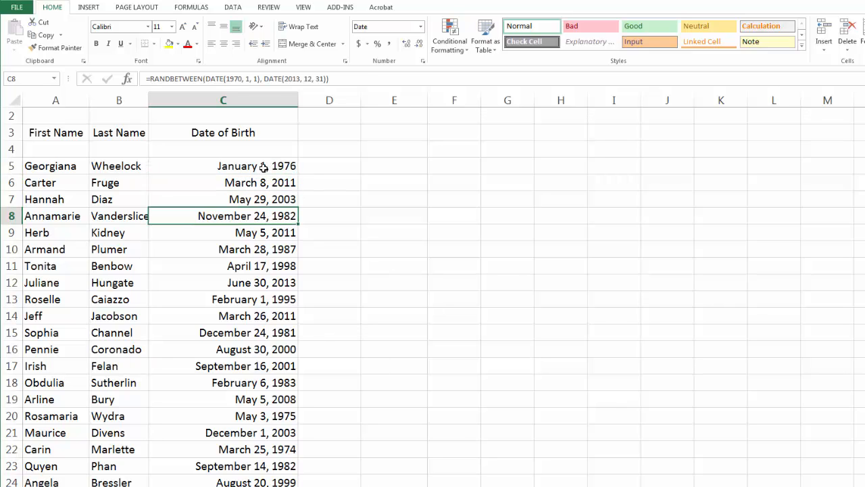
click(263, 183)
click(263, 215)
click(268, 248)
click(281, 265)
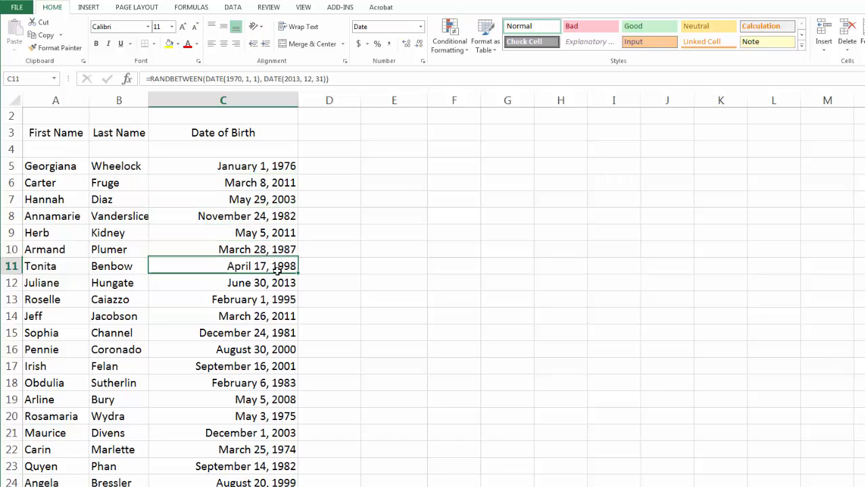
click(277, 300)
click(278, 314)
click(271, 231)
click(269, 211)
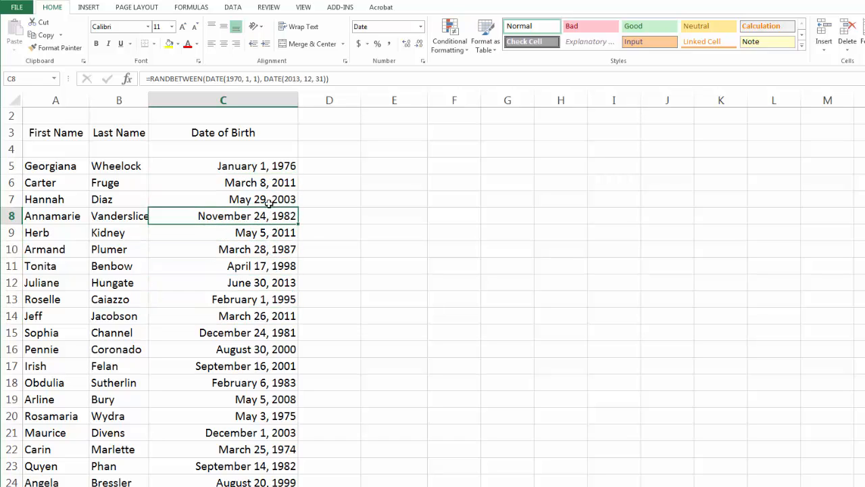
click(273, 196)
- Fill the random date formula from C6 down to C17
click(268, 182)
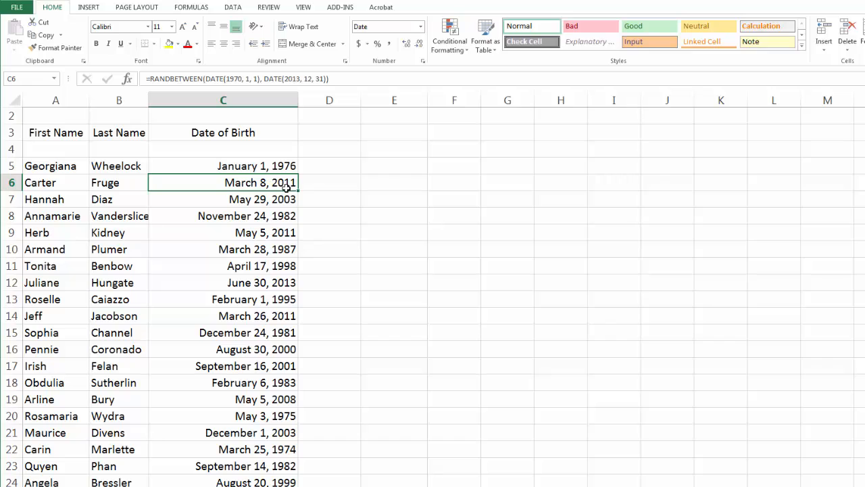
drag(298, 216, 305, 379)
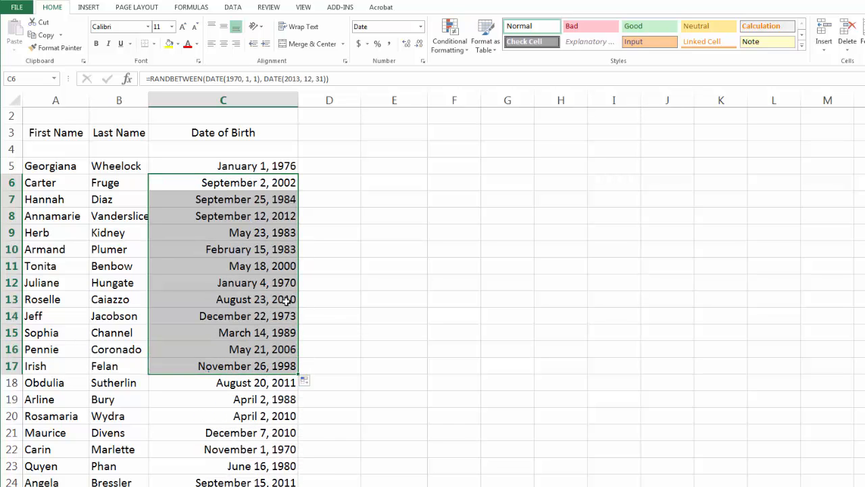